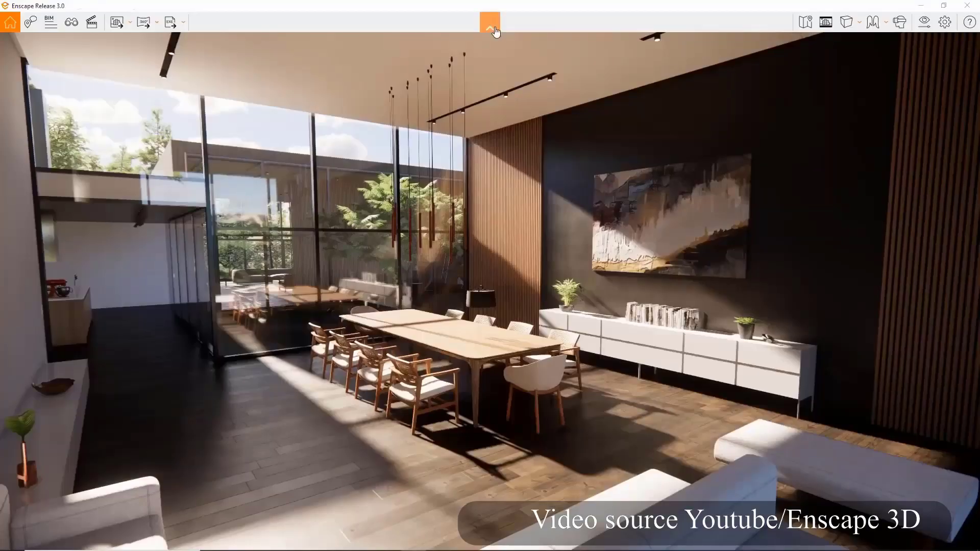
- Toggle the collaborative annotation, BIM information and video editor panels
click(494, 28)
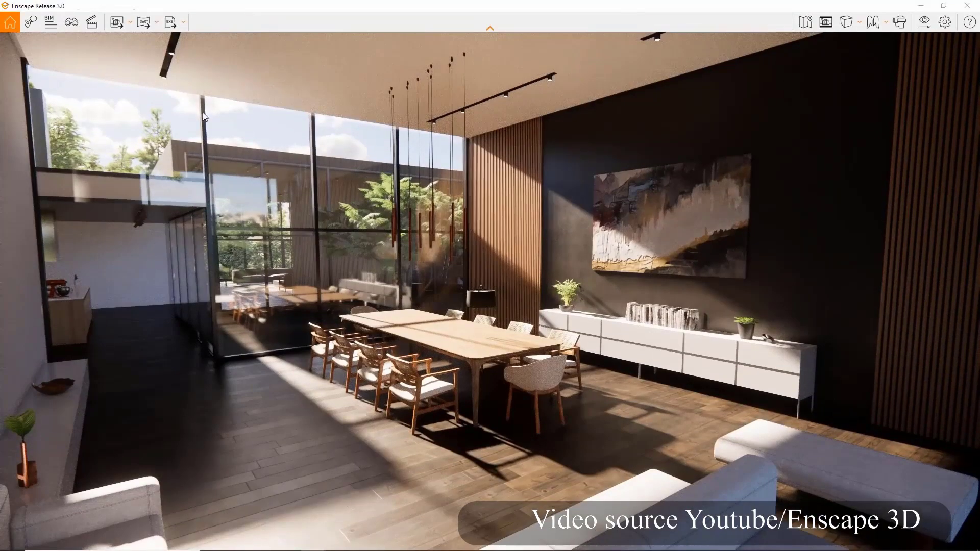
click(30, 22)
click(71, 22)
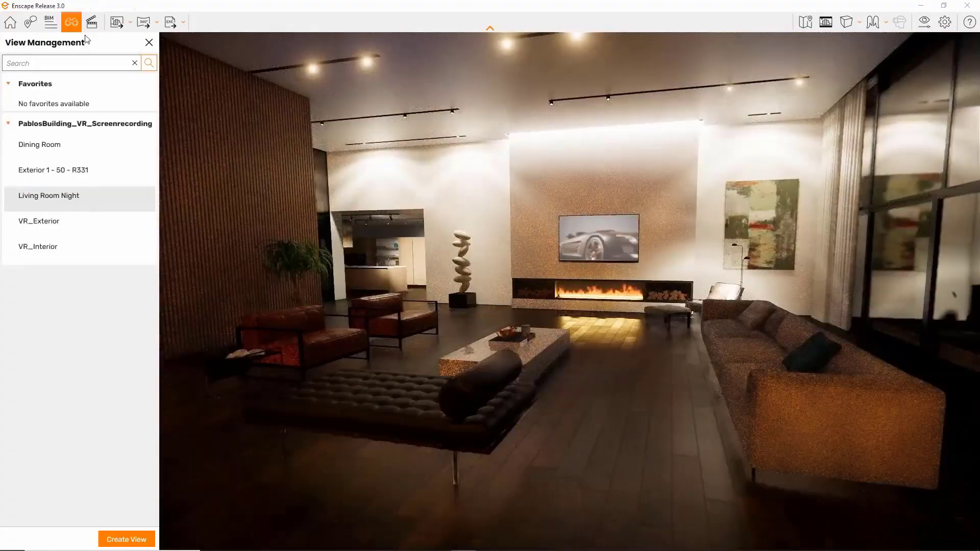
click(92, 22)
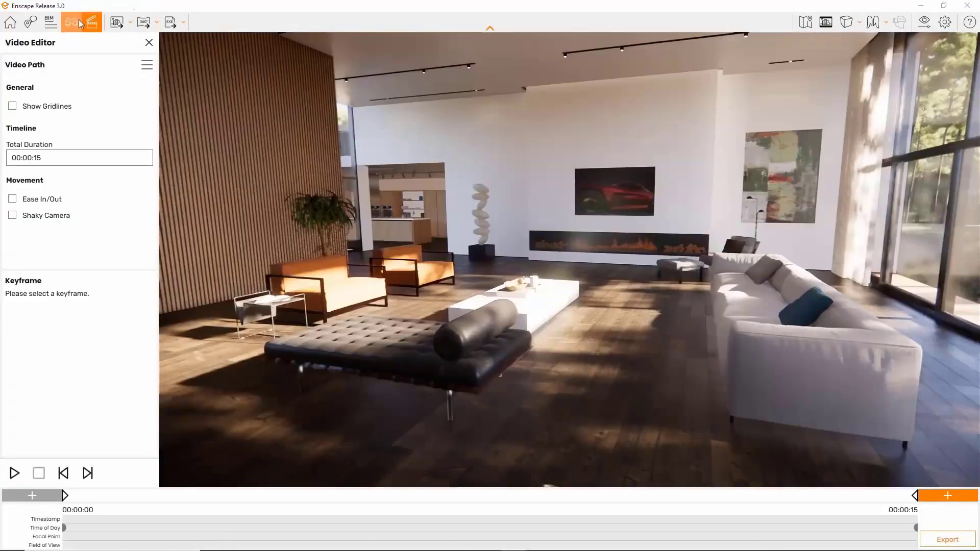
click(9, 22)
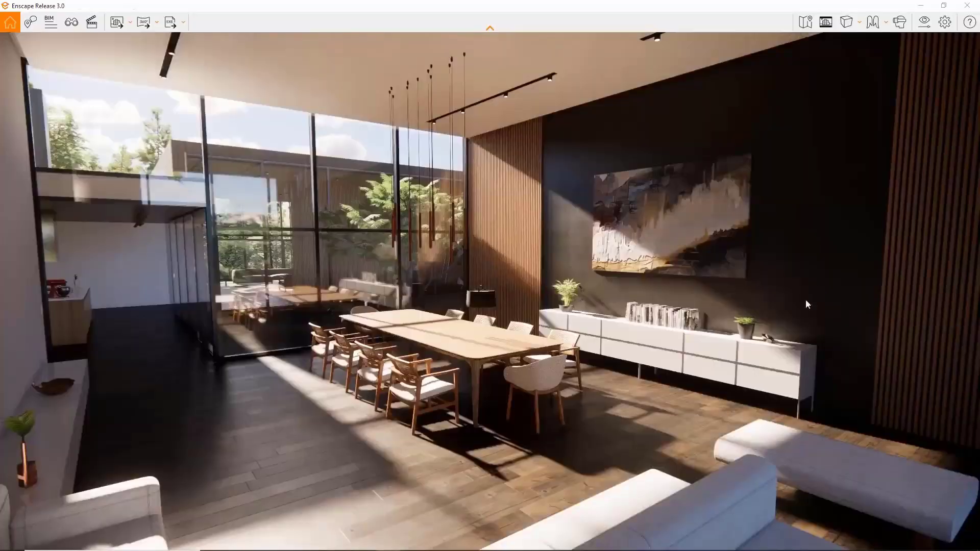
- Check the minimap, camera projection modes, walk/fly options and navigation help
click(806, 22)
click(806, 22)
click(860, 22)
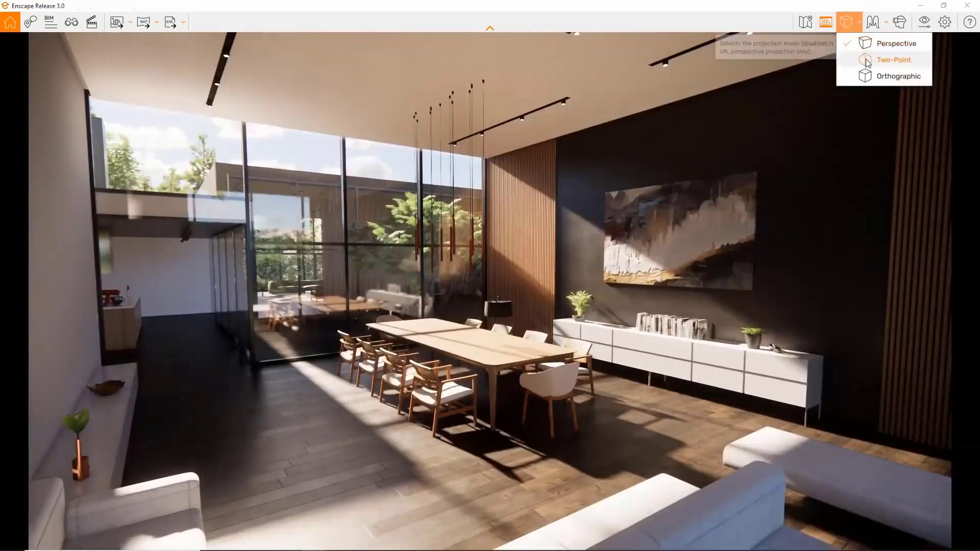
click(886, 22)
click(966, 26)
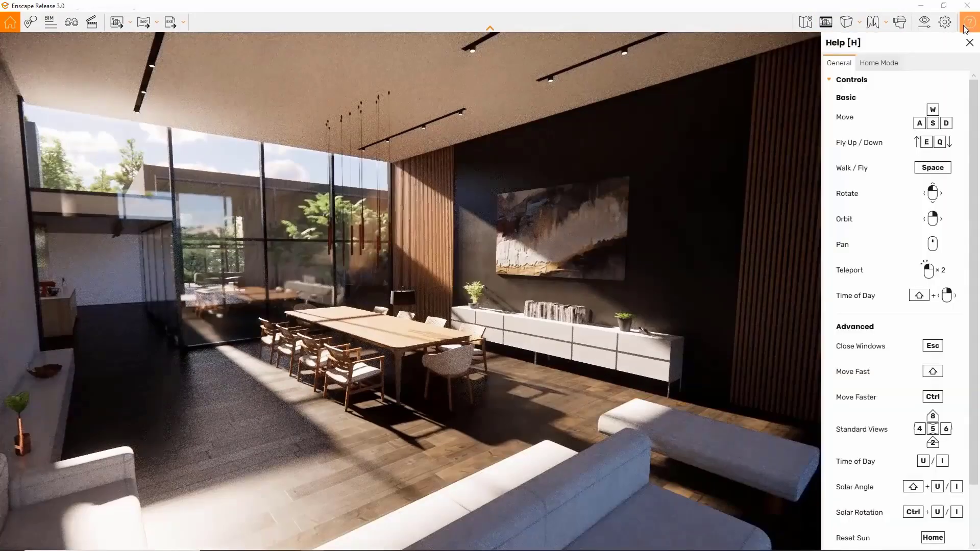
click(30, 22)
click(91, 23)
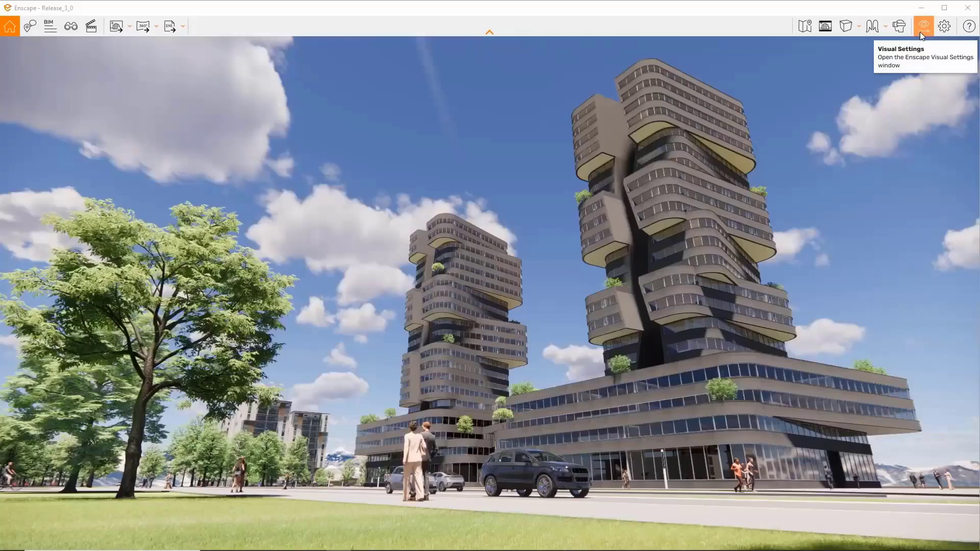
- Apply the Light View visual preset and link a preset to a saved view
click(923, 33)
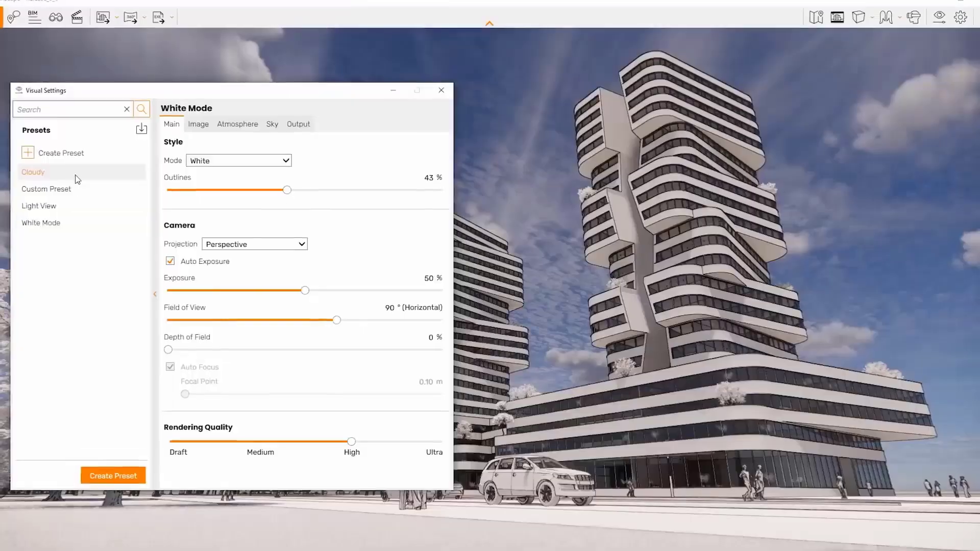
click(51, 207)
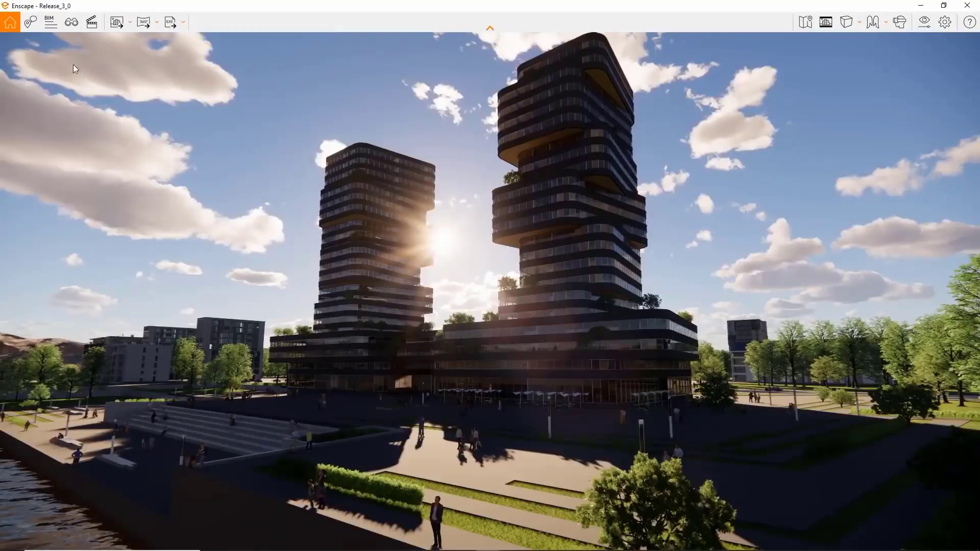
click(71, 22)
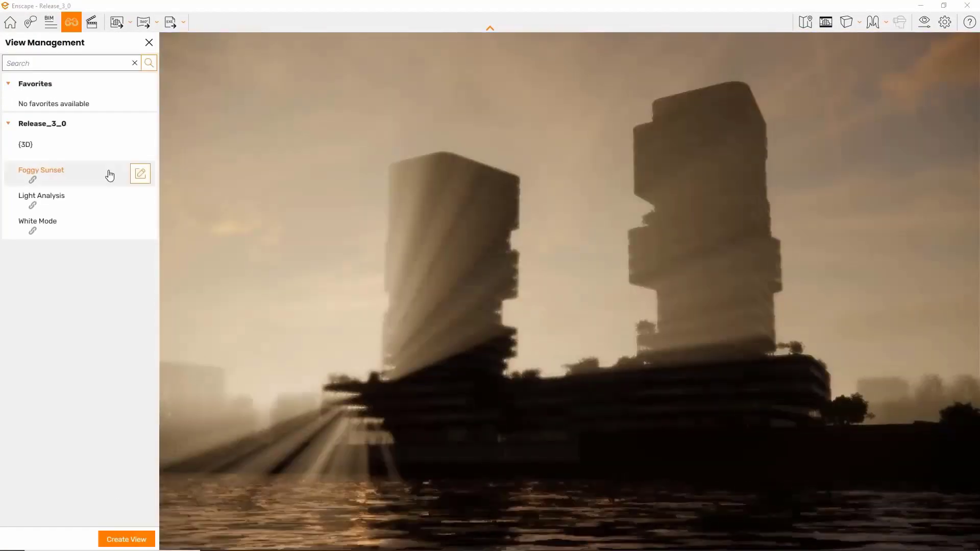
click(92, 202)
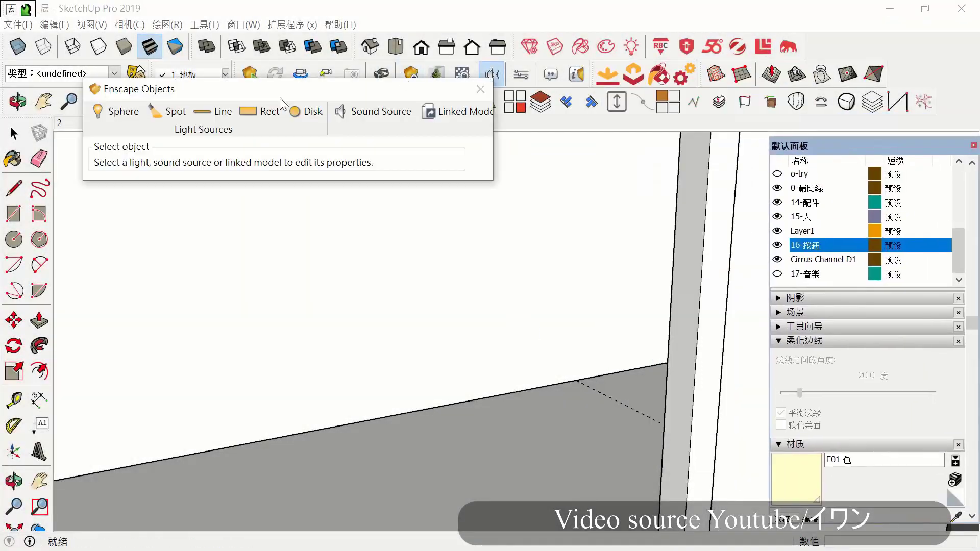
- Place a sound source in the model and close its settings panel
click(214, 327)
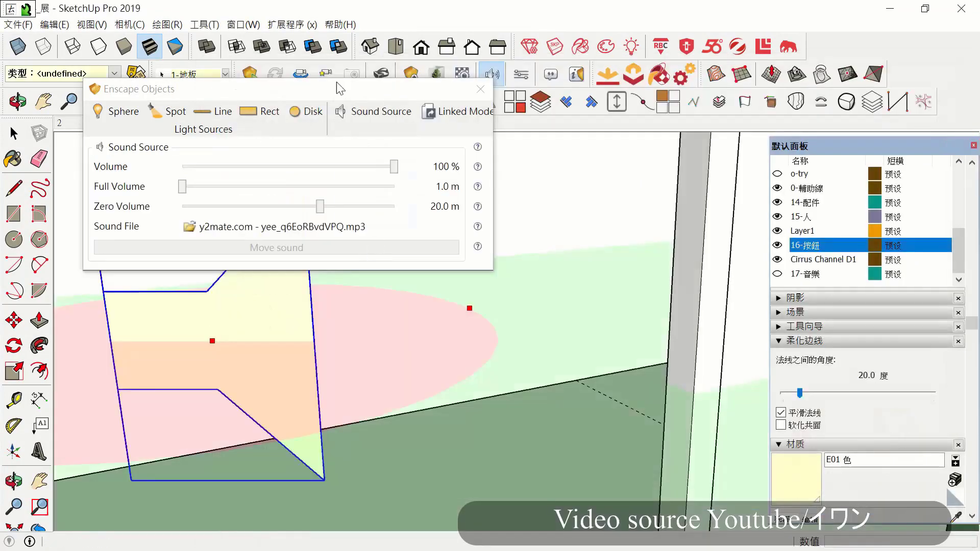
drag(179, 90, 562, 110)
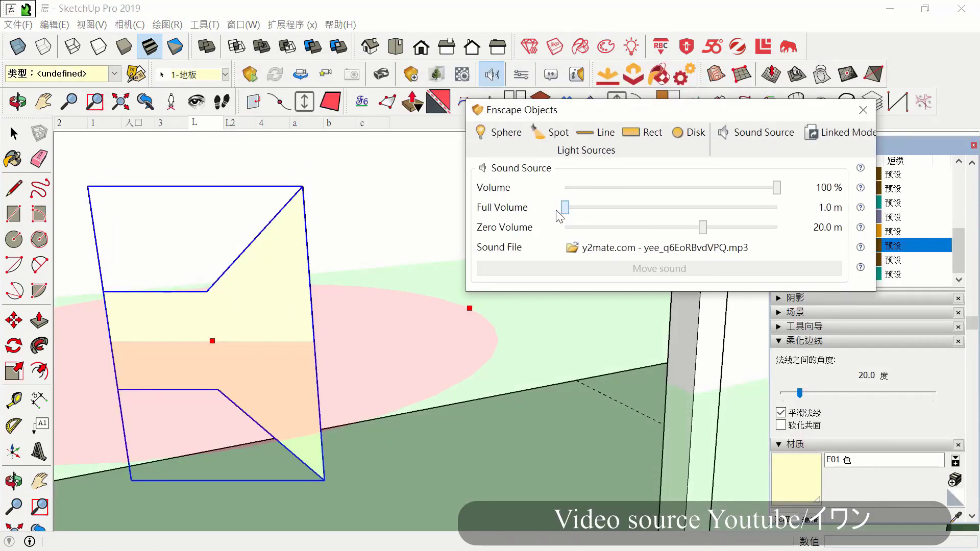
click(862, 112)
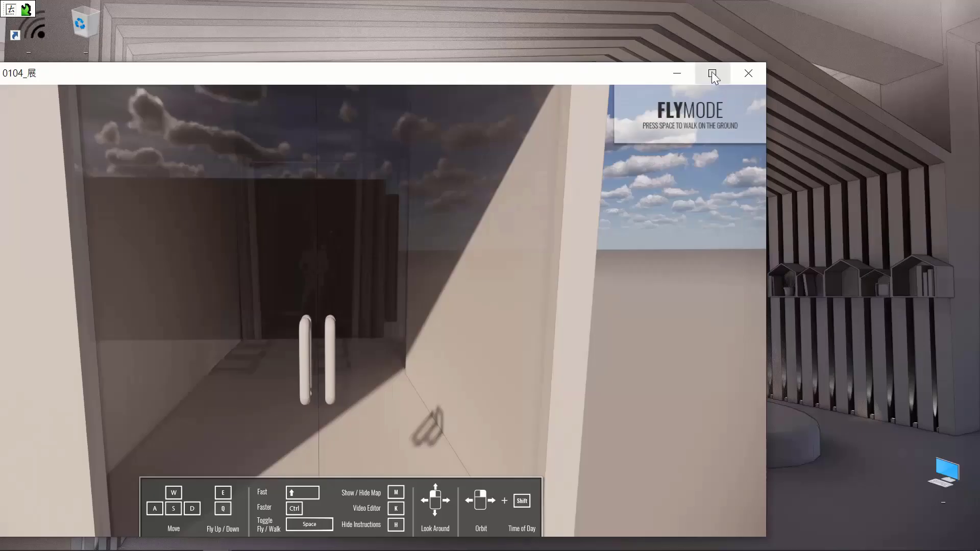
- Launch Enscape in walk mode and walk into the fitting room corridor
click(712, 72)
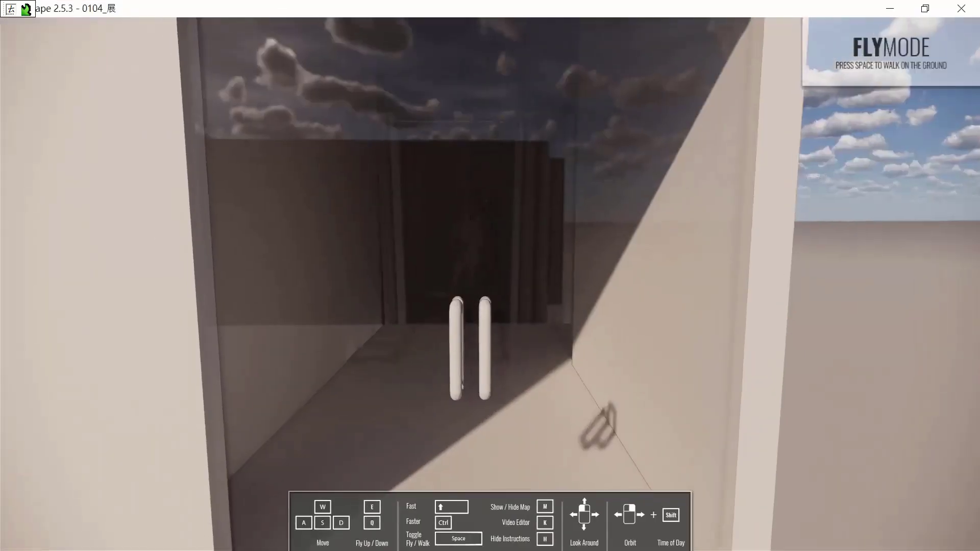
key(space)
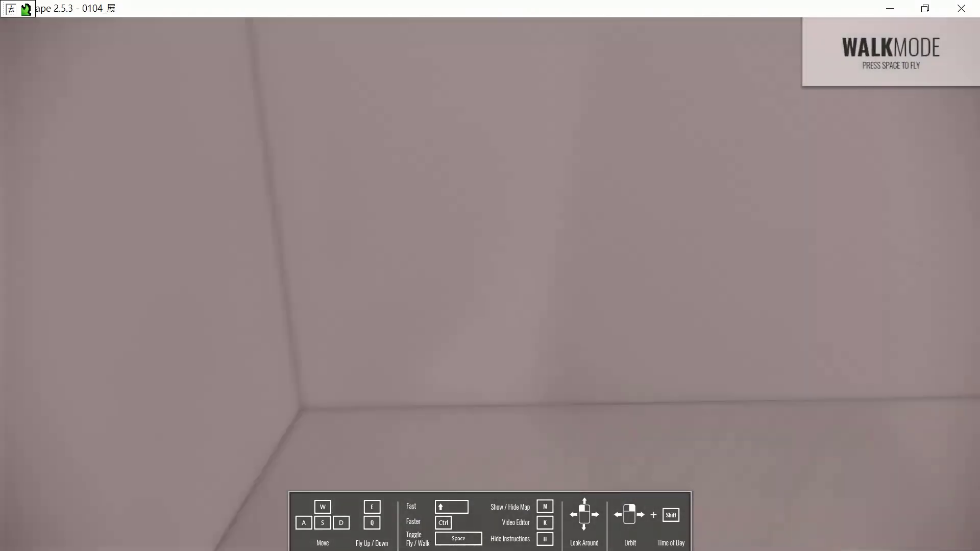
drag(468, 258, 265, 280)
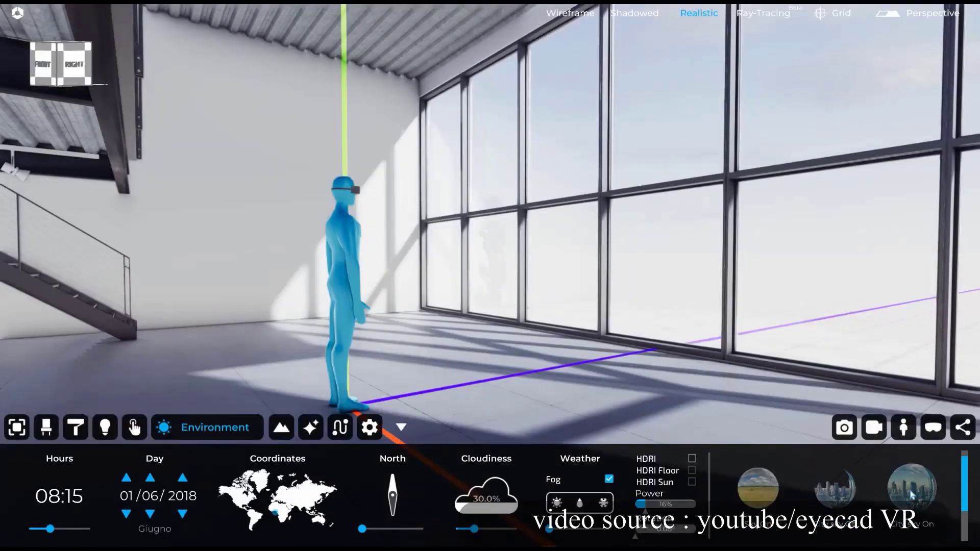
- Use the city sky HDRI as the GlassHouse scene's environment lighting
click(912, 489)
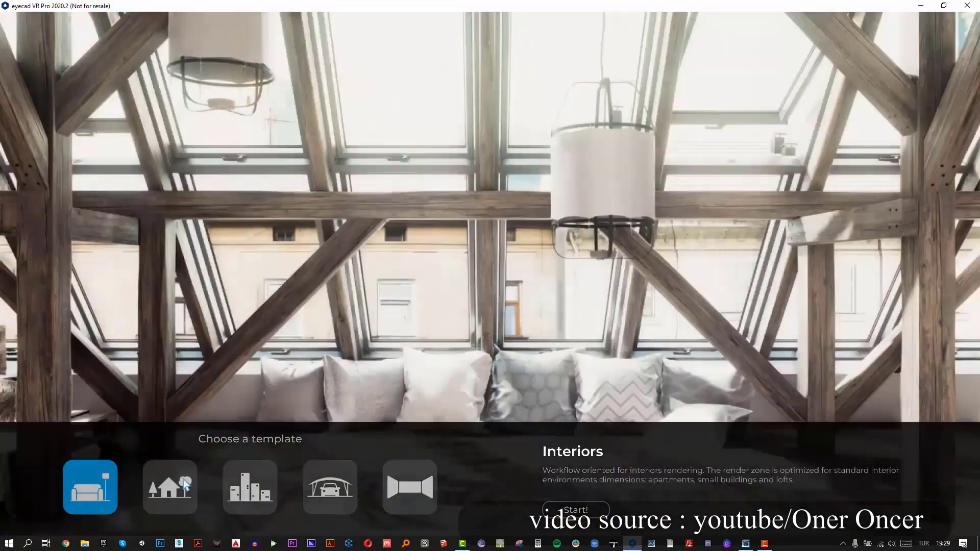
- Start from the Exteriors template, plant Almond tropical 2 trees, then switch to painting water
click(185, 485)
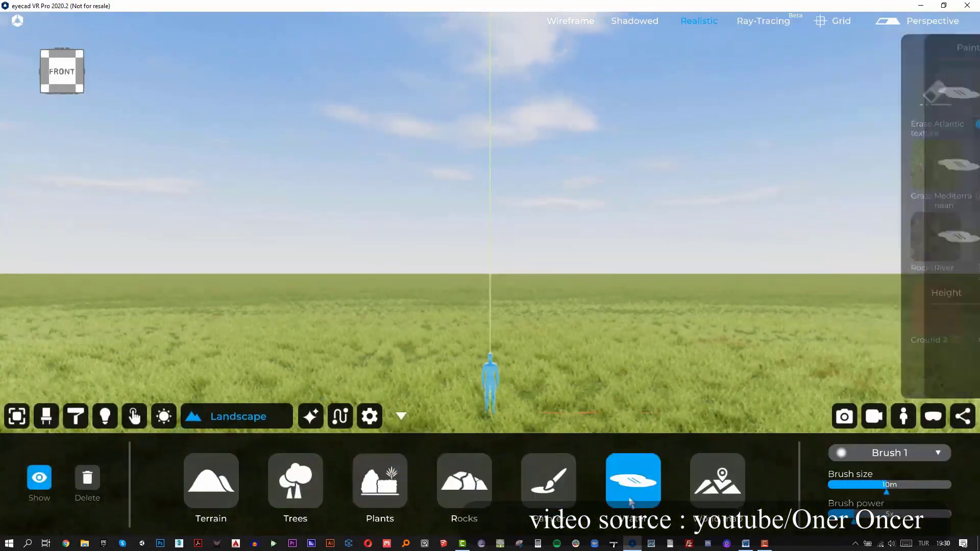
click(296, 483)
click(955, 211)
scroll(955, 325, down, 1)
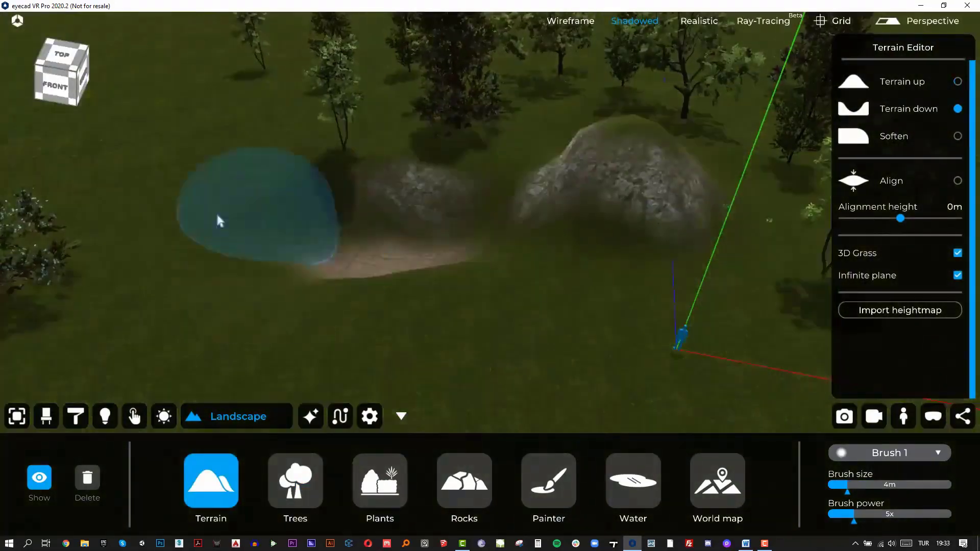
click(644, 482)
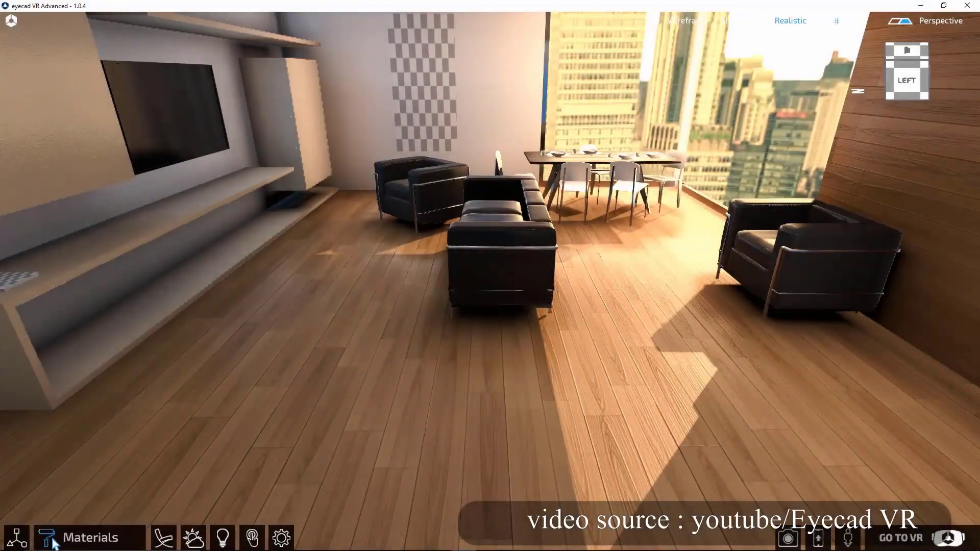
- Cover the lounge floor with Tile light stone and save its UV mapping
click(54, 543)
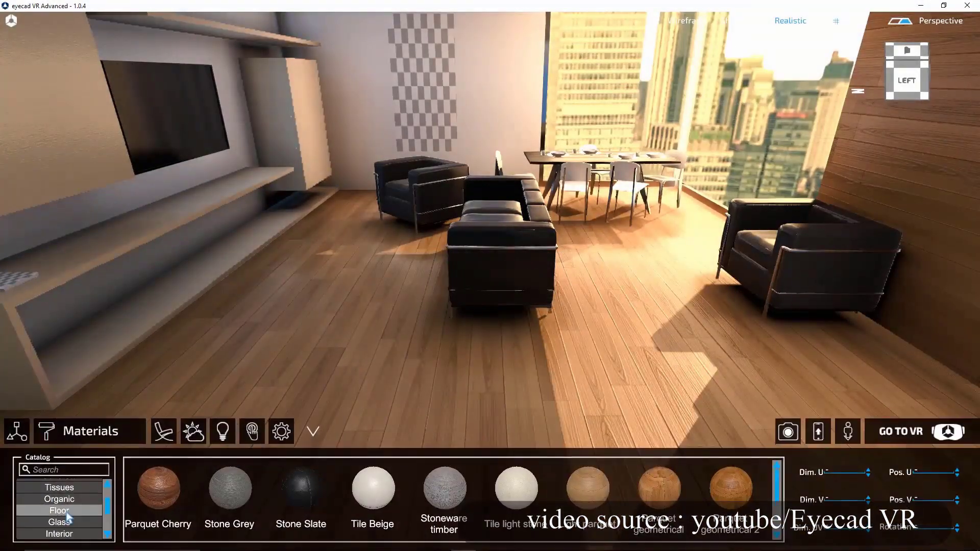
drag(515, 499, 516, 382)
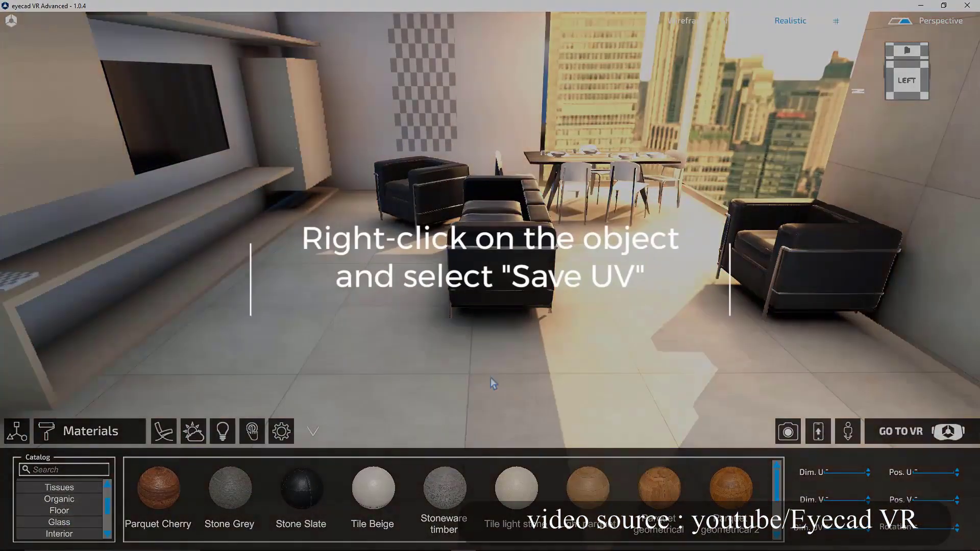
right_click(330, 338)
click(364, 382)
click(250, 433)
click(251, 433)
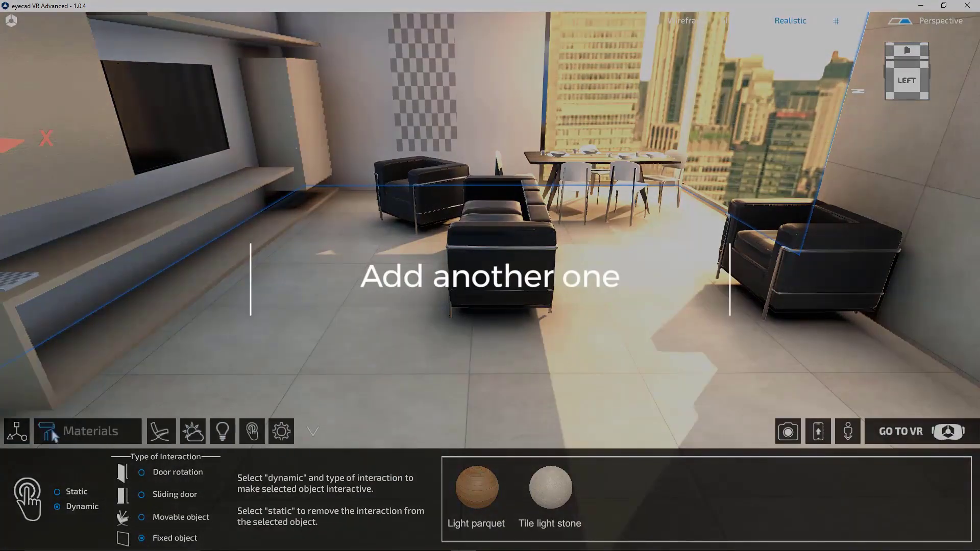
- Apply Stoneware timber to the floor, save its UV set, and start the walkthrough
click(51, 427)
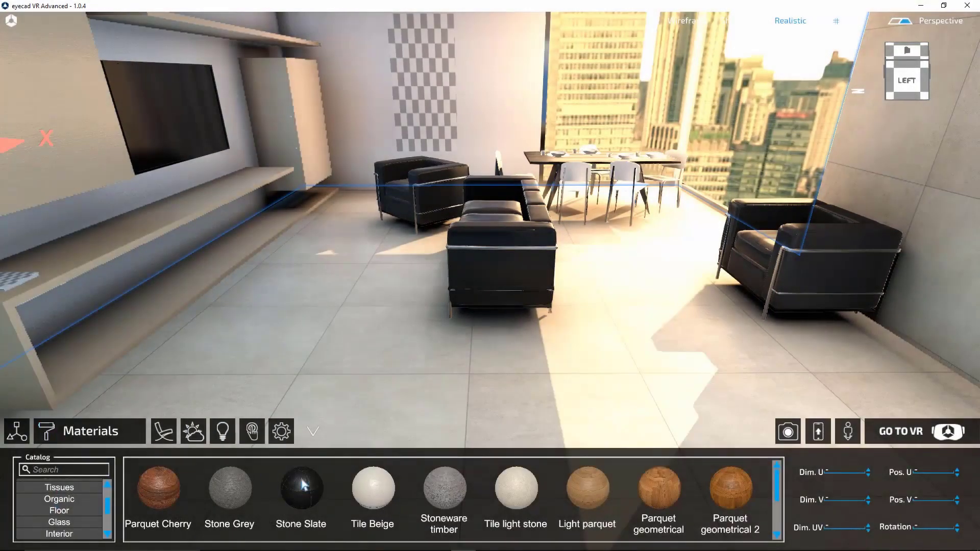
drag(445, 502, 334, 357)
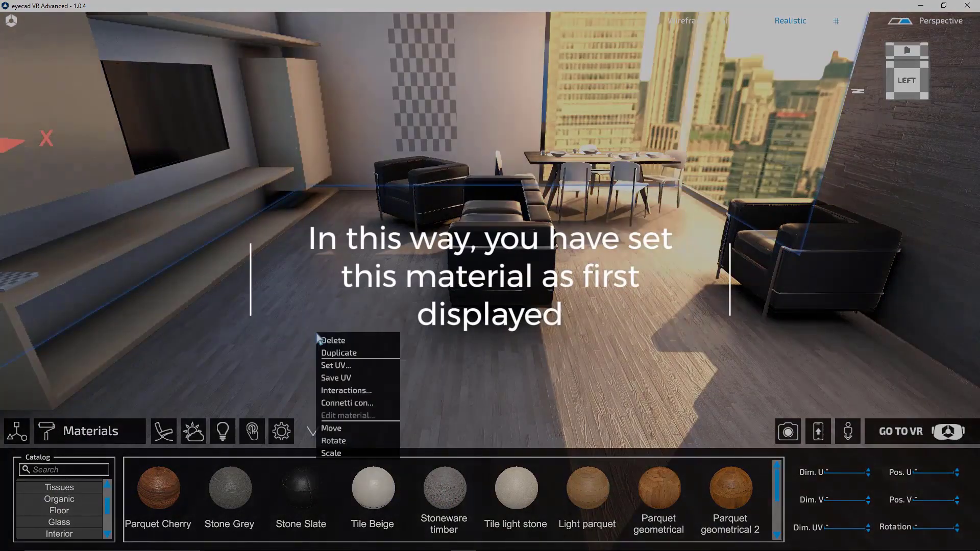
click(337, 378)
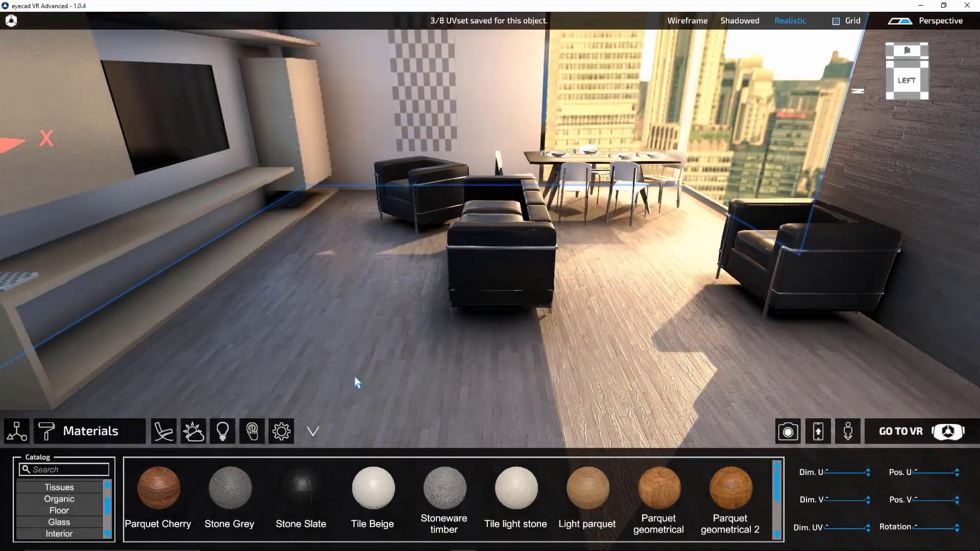
click(248, 434)
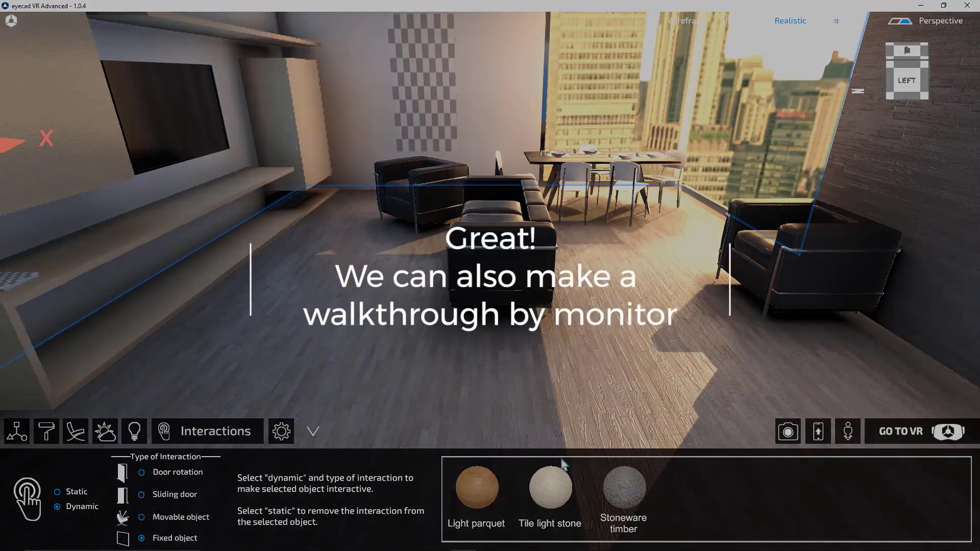
click(321, 433)
click(904, 538)
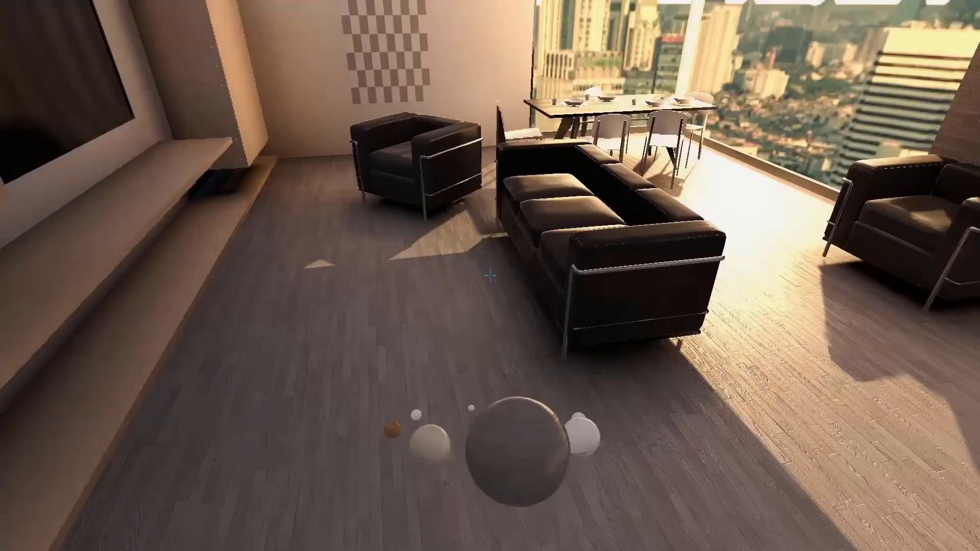
scroll(490, 276, down, 1)
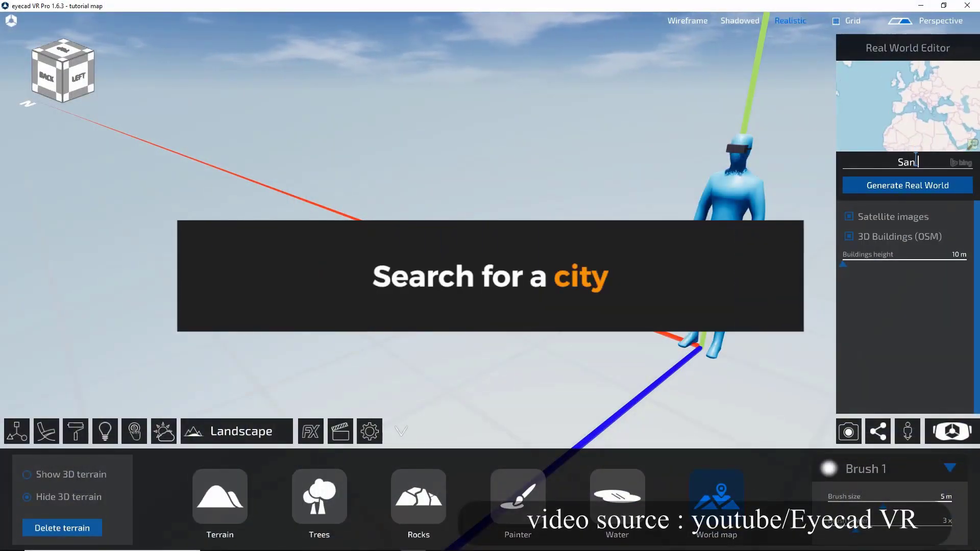
- Complete the 'San Francisco' location search and confirm it
text(o)
key(Return)
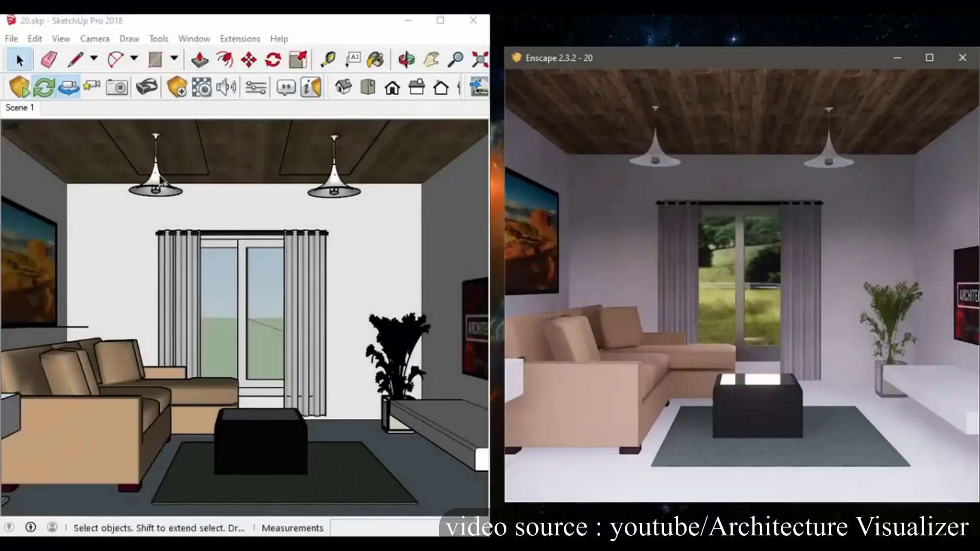
- Paint the ground Grass Dark Green, tilt the Enscape view skyward and close the tray
scroll(151, 196, up, 5)
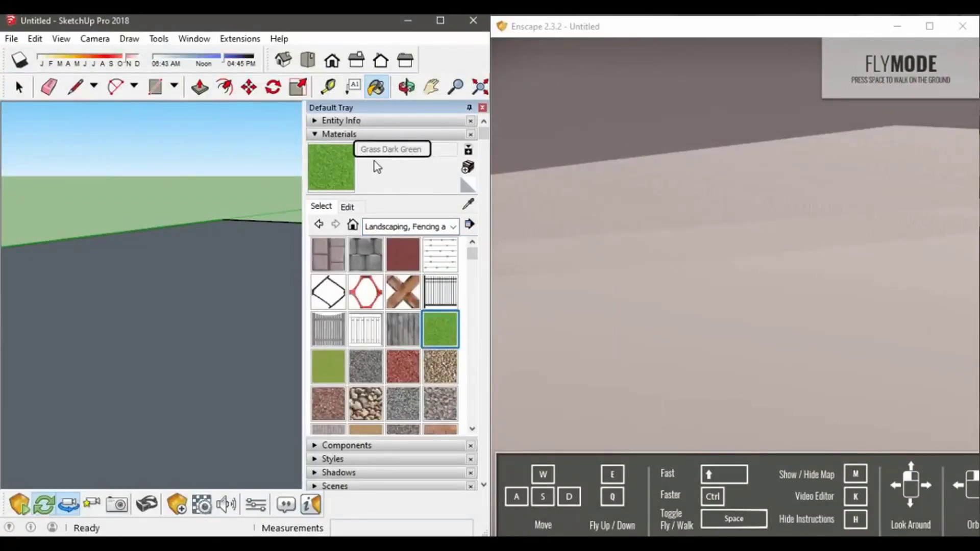
click(184, 339)
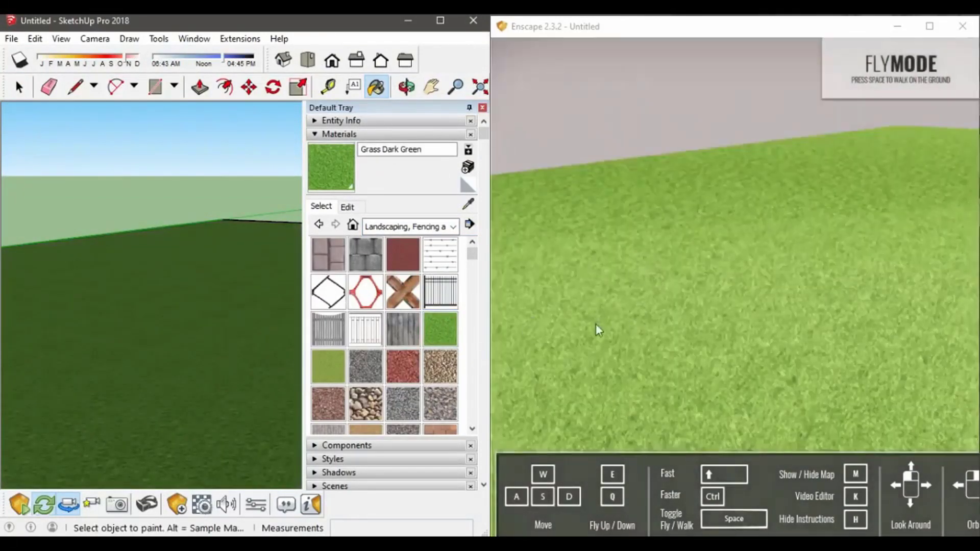
drag(596, 329, 692, 449)
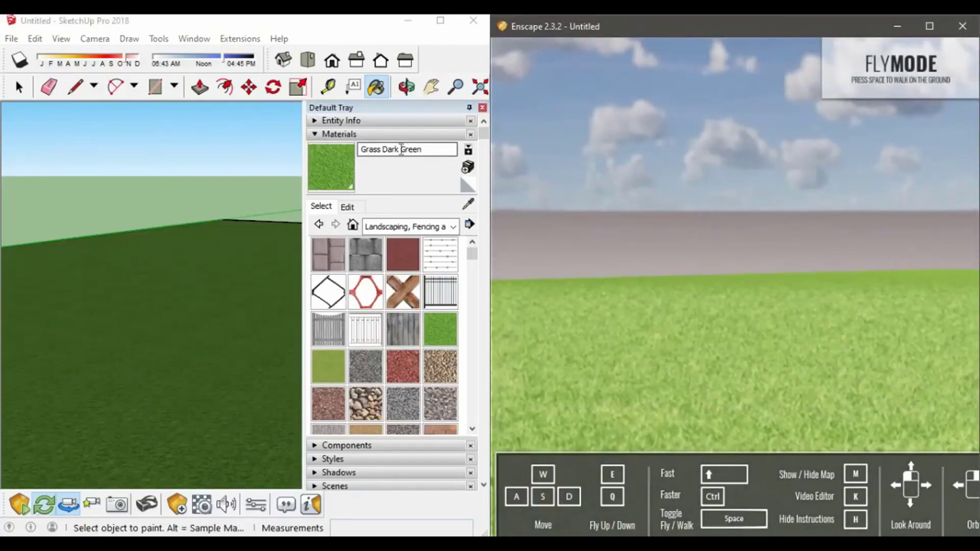
click(482, 108)
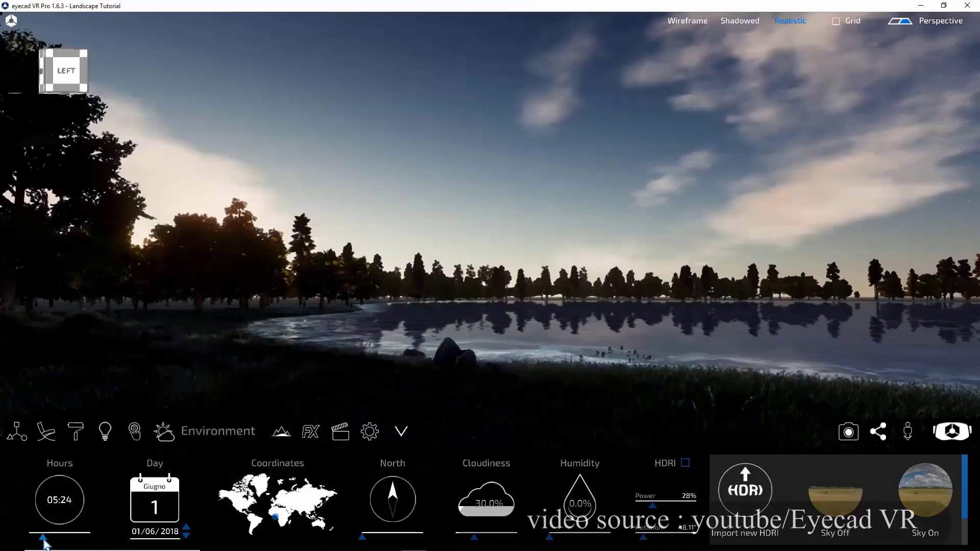
mouse_move(43, 537)
mouse_down()
mouse_move(82, 542)
mouse_move(48, 537)
mouse_up()
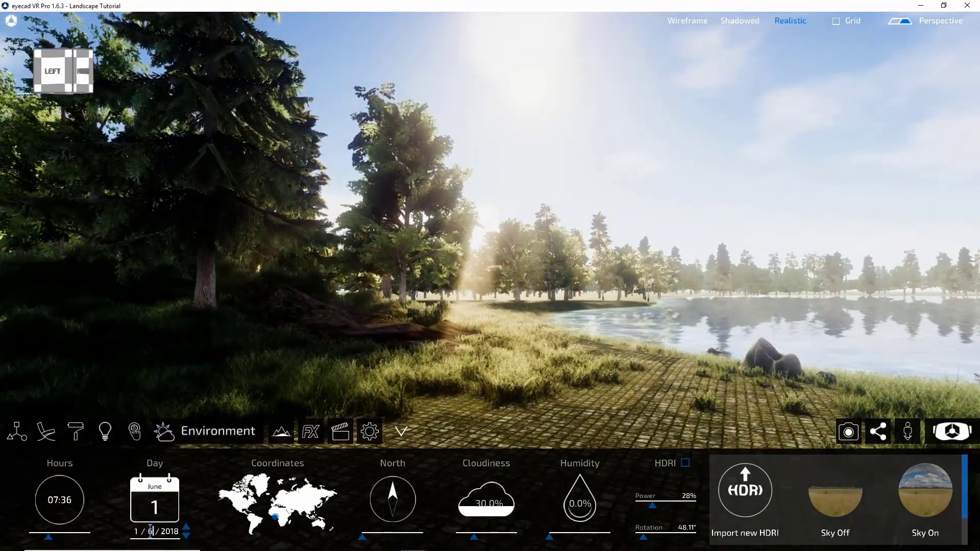
- Change the scene month, rotate north, and raise cloudiness to 85% with 8.3% humidity
key(BackSpace)
text(1)
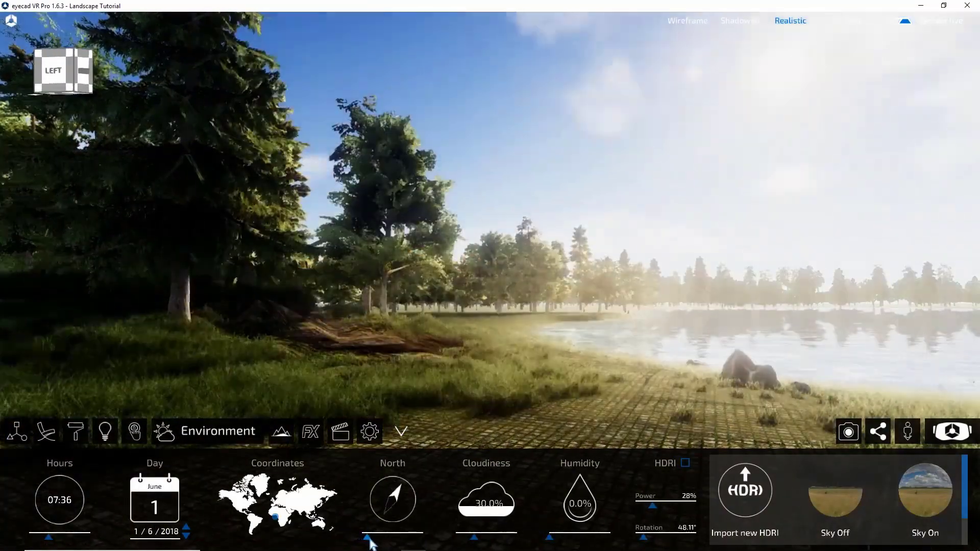
drag(371, 544, 367, 544)
mouse_move(477, 542)
mouse_down()
mouse_move(467, 545)
mouse_move(483, 538)
mouse_move(474, 538)
mouse_up()
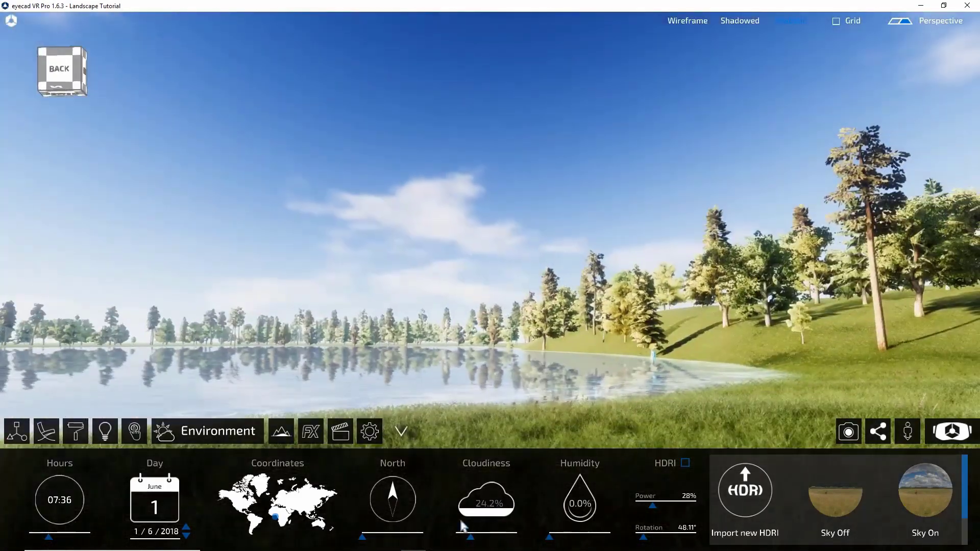
mouse_move(470, 537)
mouse_down()
mouse_move(511, 540)
mouse_move(478, 543)
mouse_up()
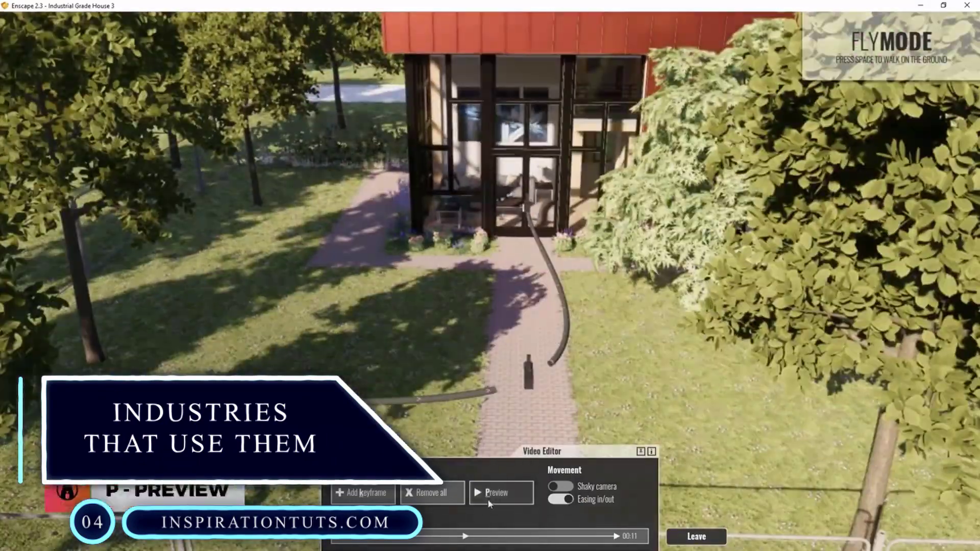
- Play back the keyframed camera path flying toward the front door
click(489, 502)
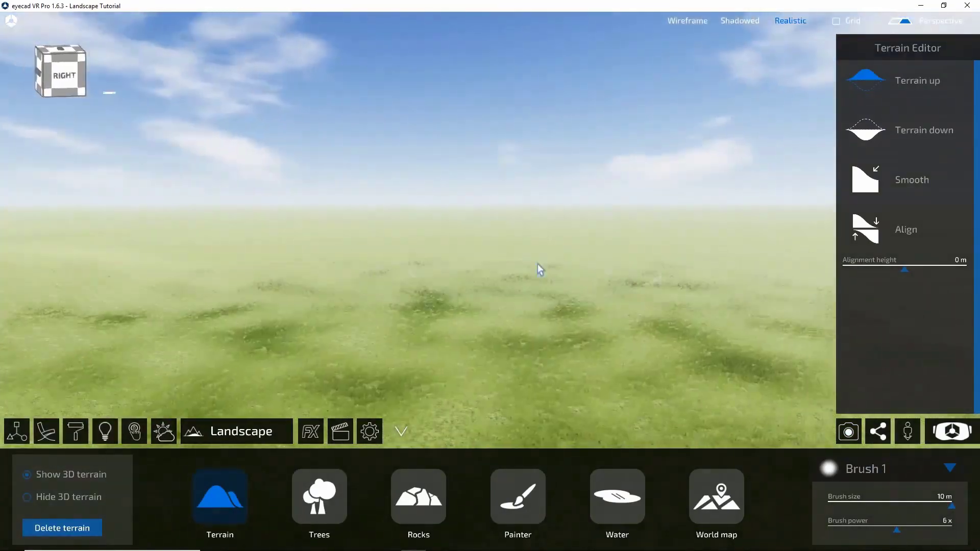
- Choose tree Brush 5 at 4 m and plant a tall conifer on the grass
click(867, 418)
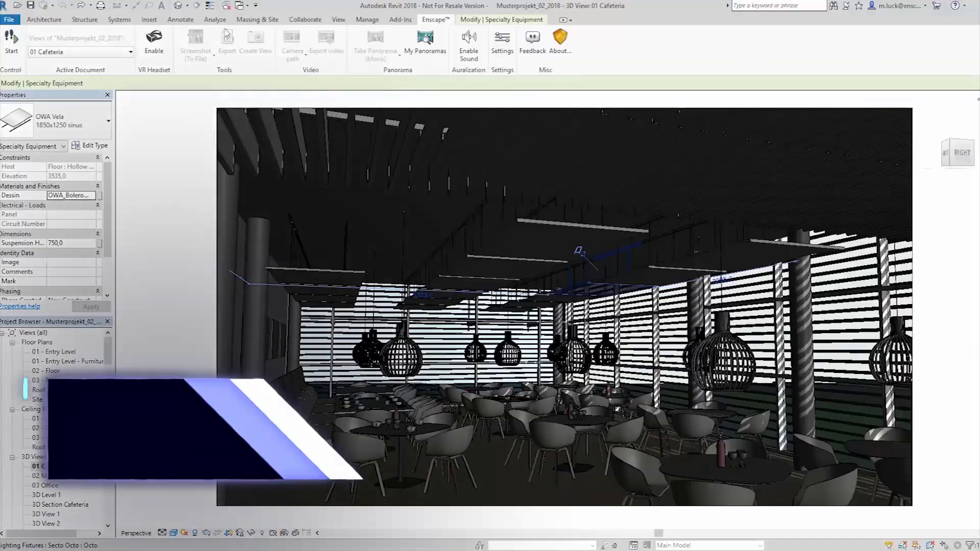
click(100, 51)
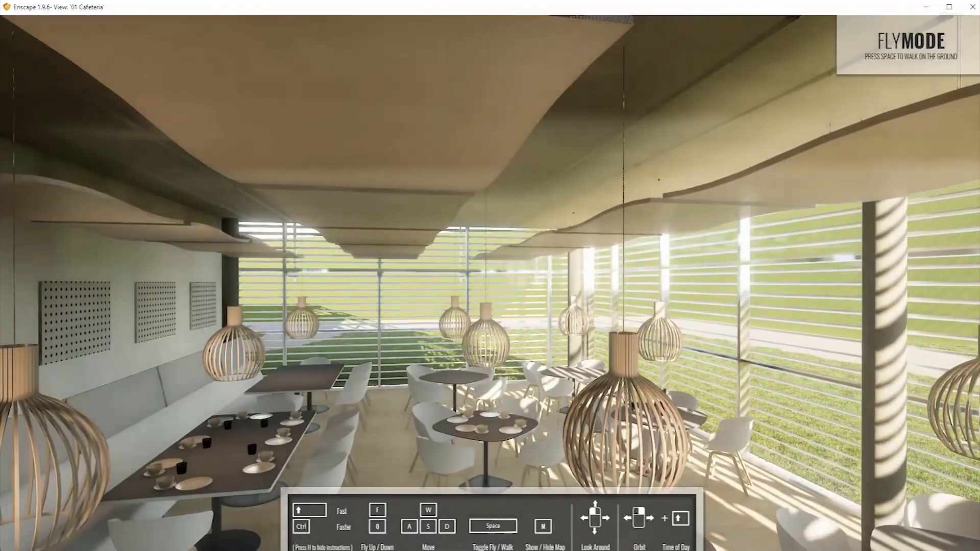
- Fly back through the cafeteria, set a low evening sun for striped table shadows, and show the minimap
key(s)
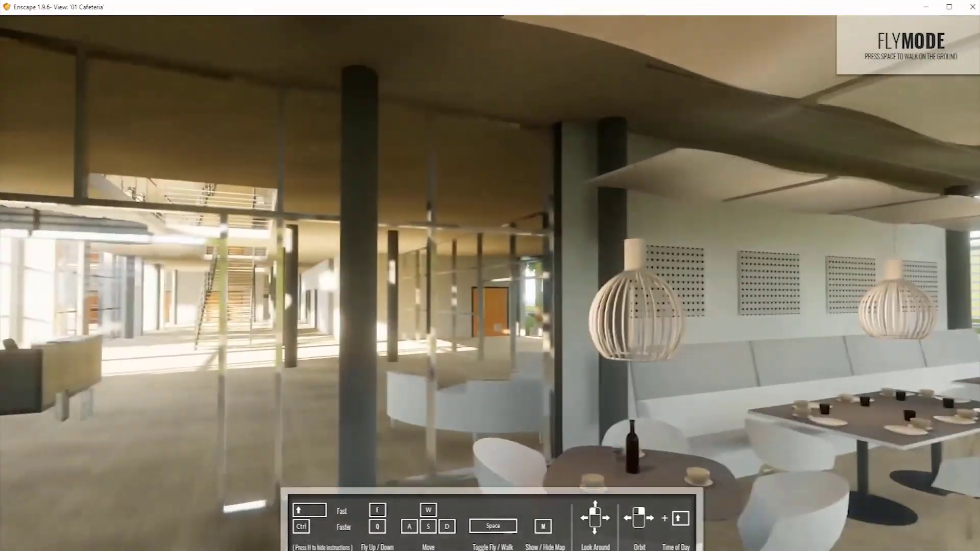
key(s)
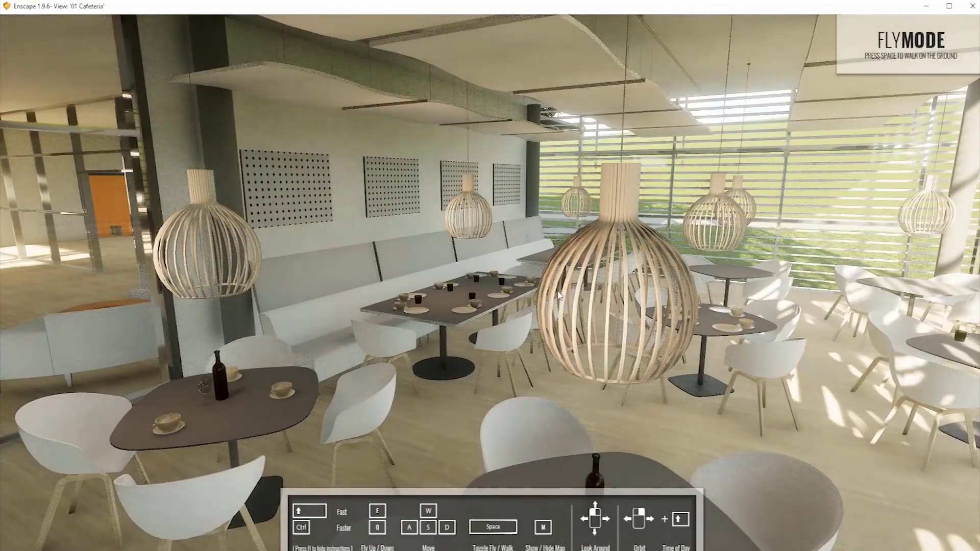
shift+right_drag(559, 295, 557, 300)
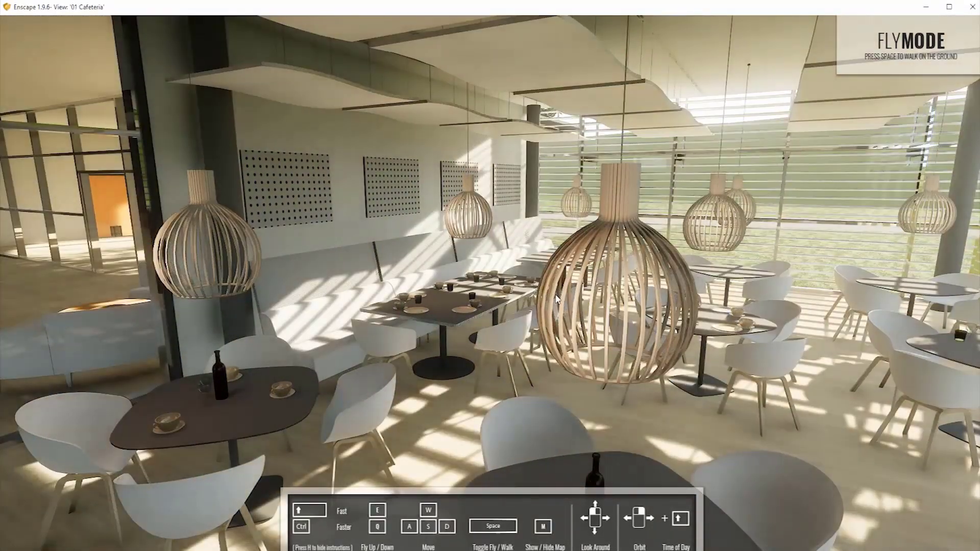
key(m)
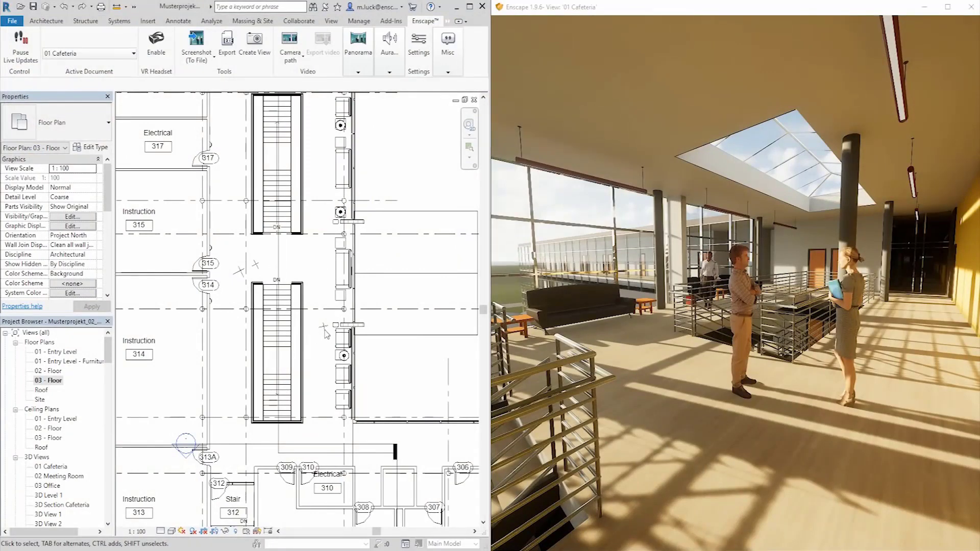
- Select a Hay Chair in the 03 - Floor plan and open the Enscape Settings dialog
click(347, 285)
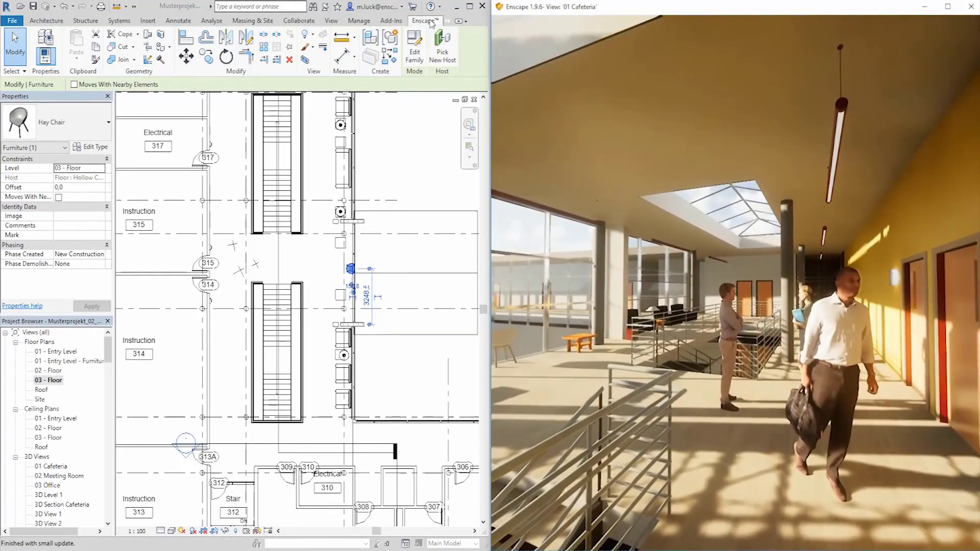
click(429, 21)
click(419, 46)
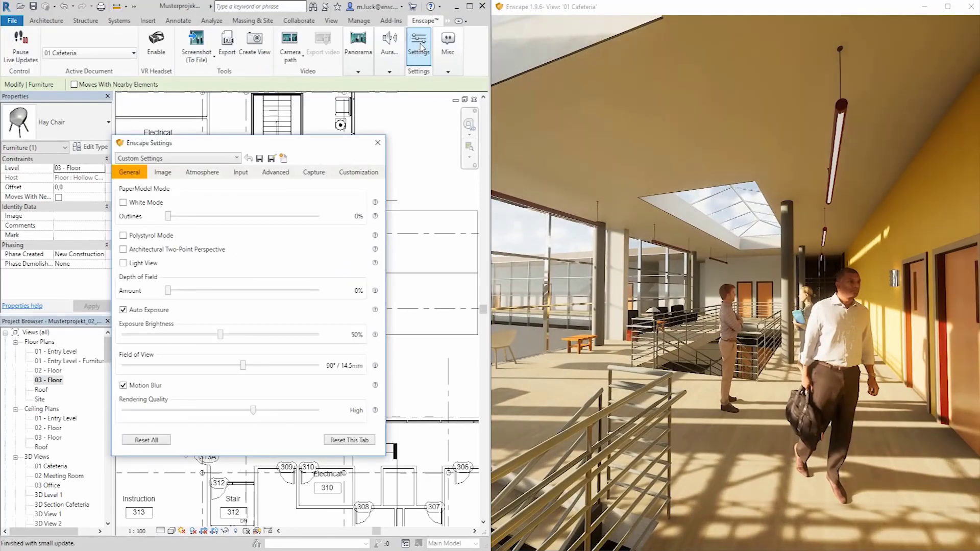